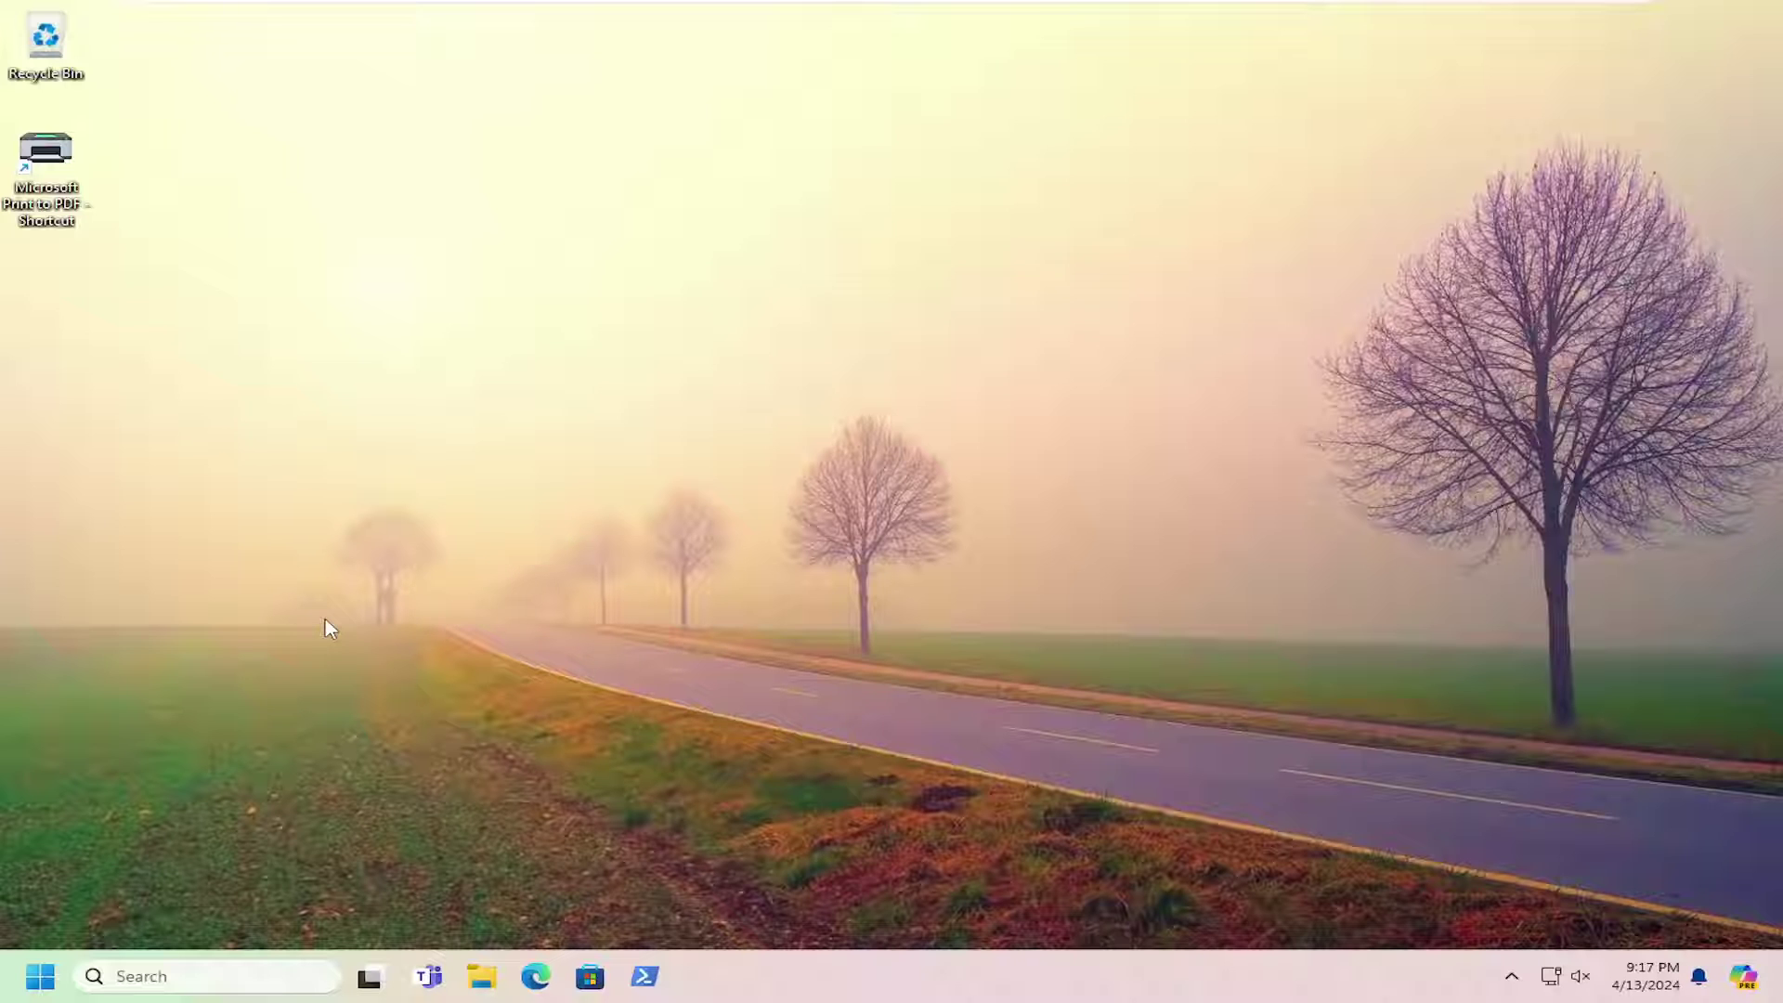
# - Search Windows for 'store' to find the Microsoft Store app
pyautogui.click(26, 981)
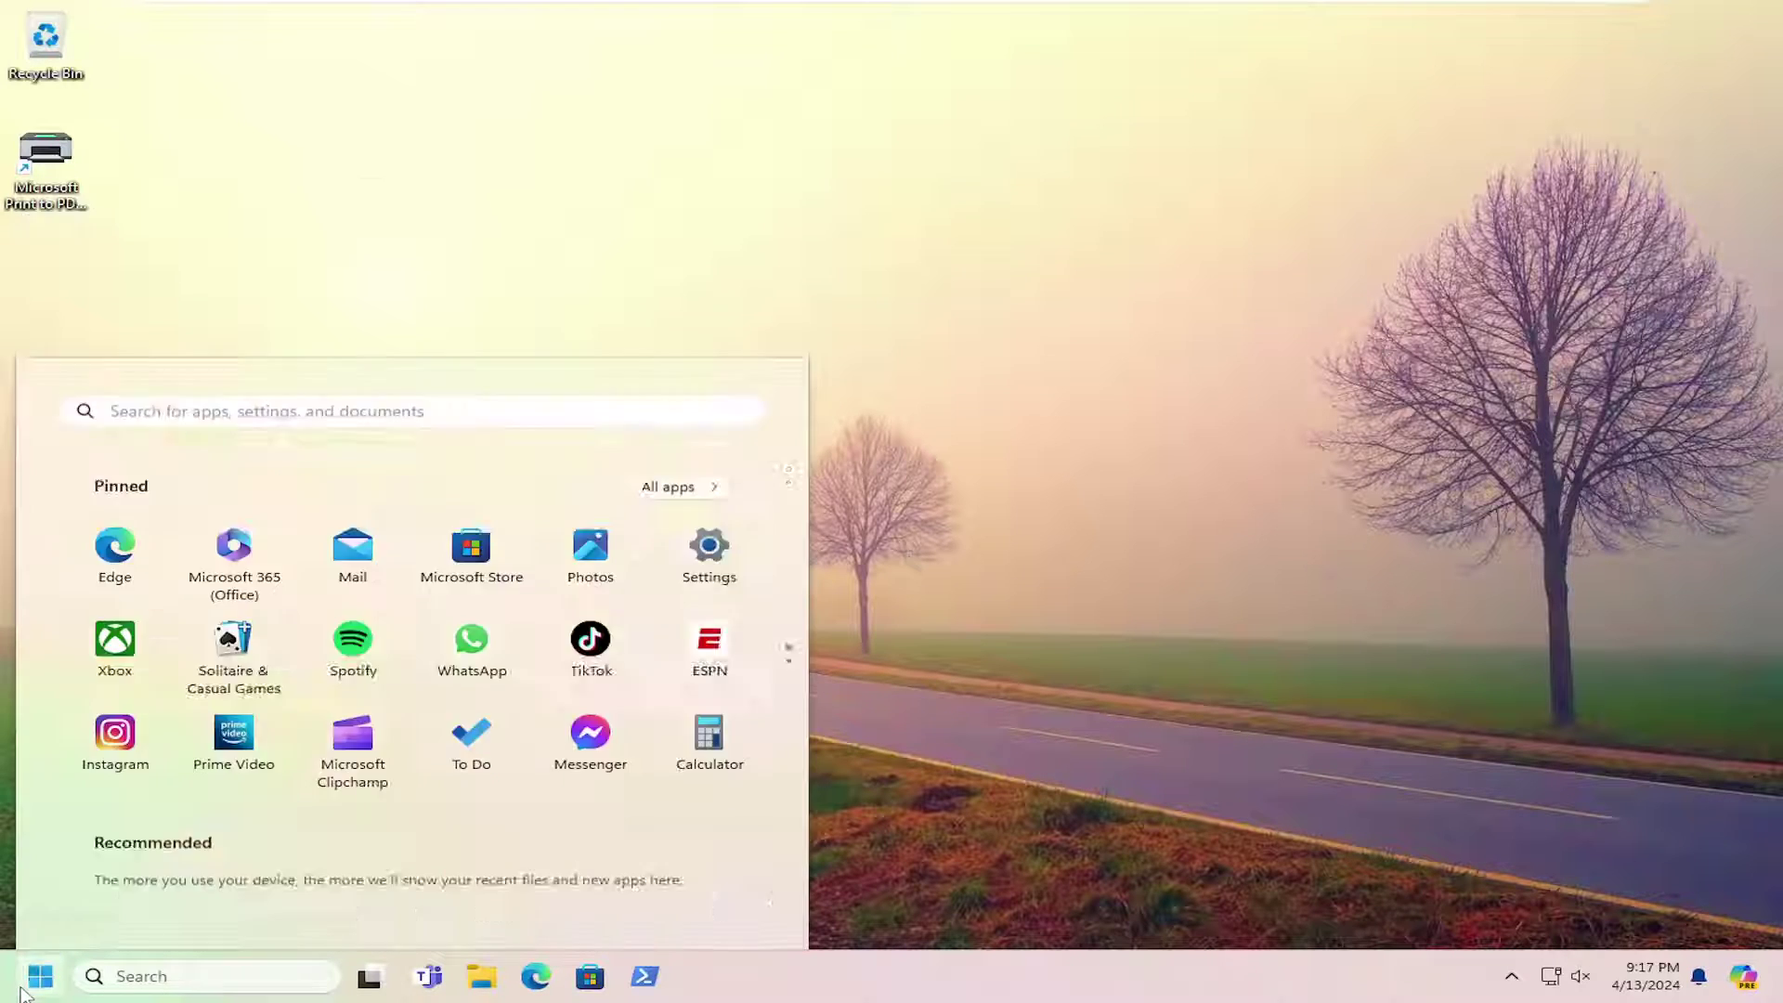
pyautogui.write('store')
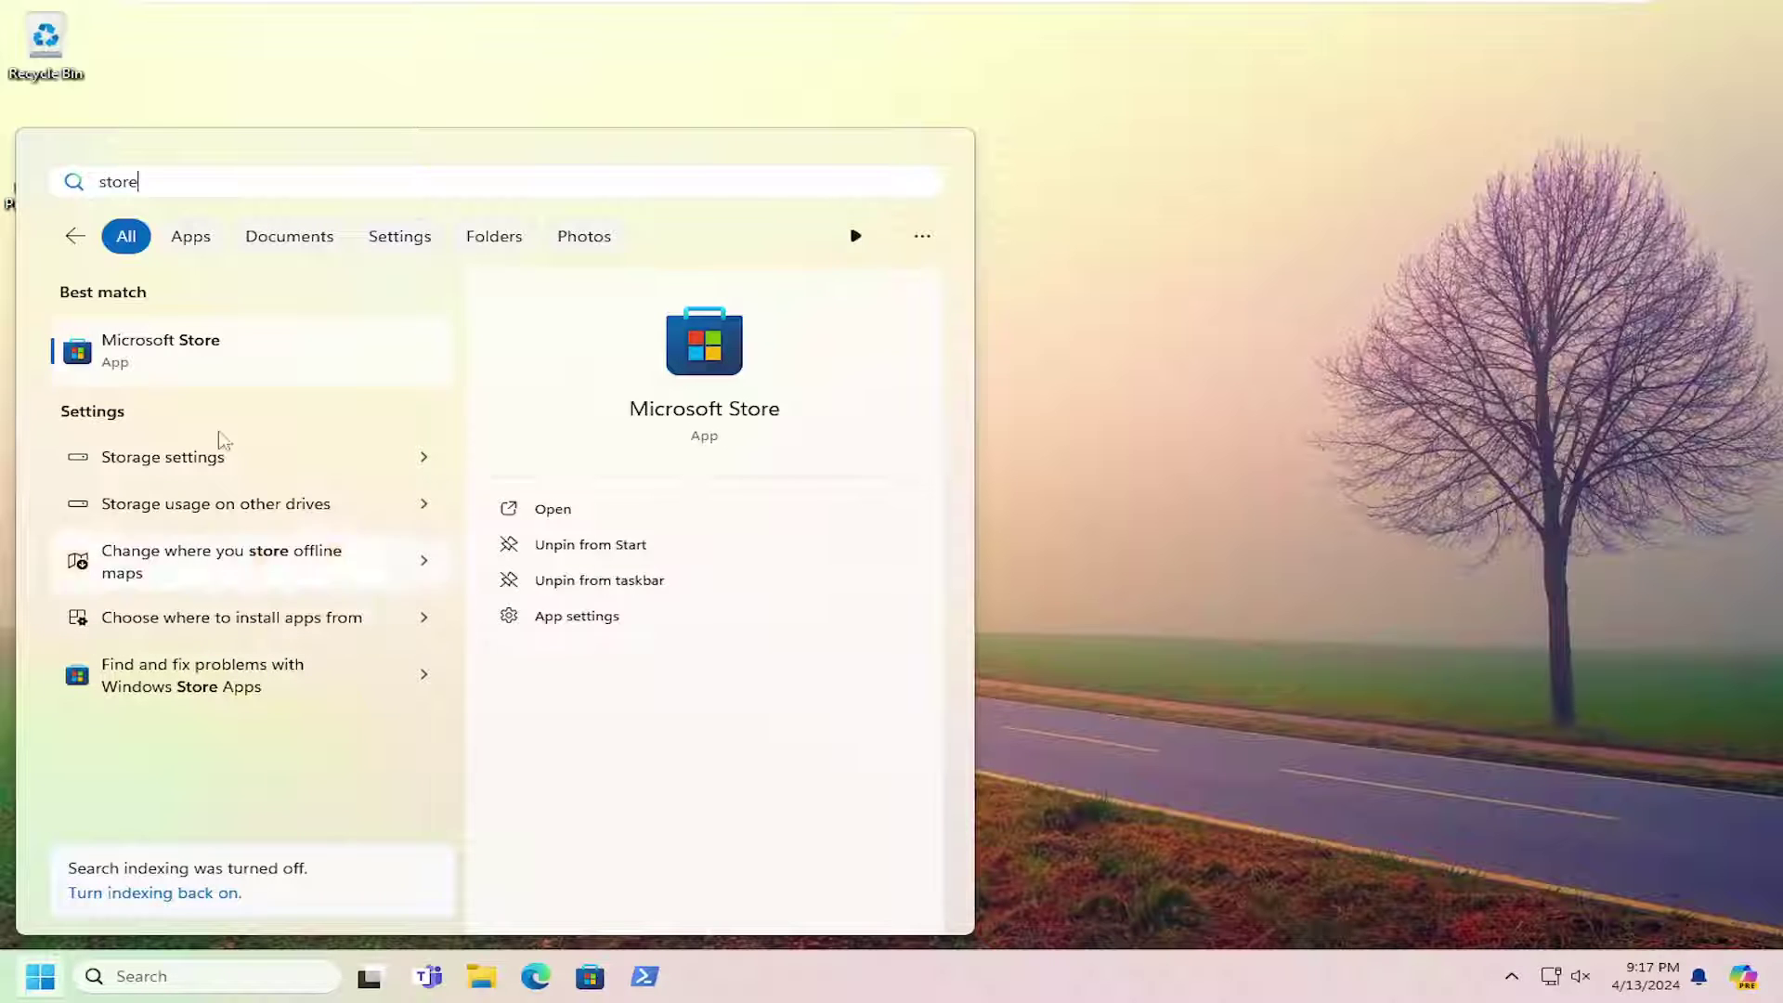
# - Launch Microsoft Store and search its catalogue for 'shapr3d'
pyautogui.click(198, 365)
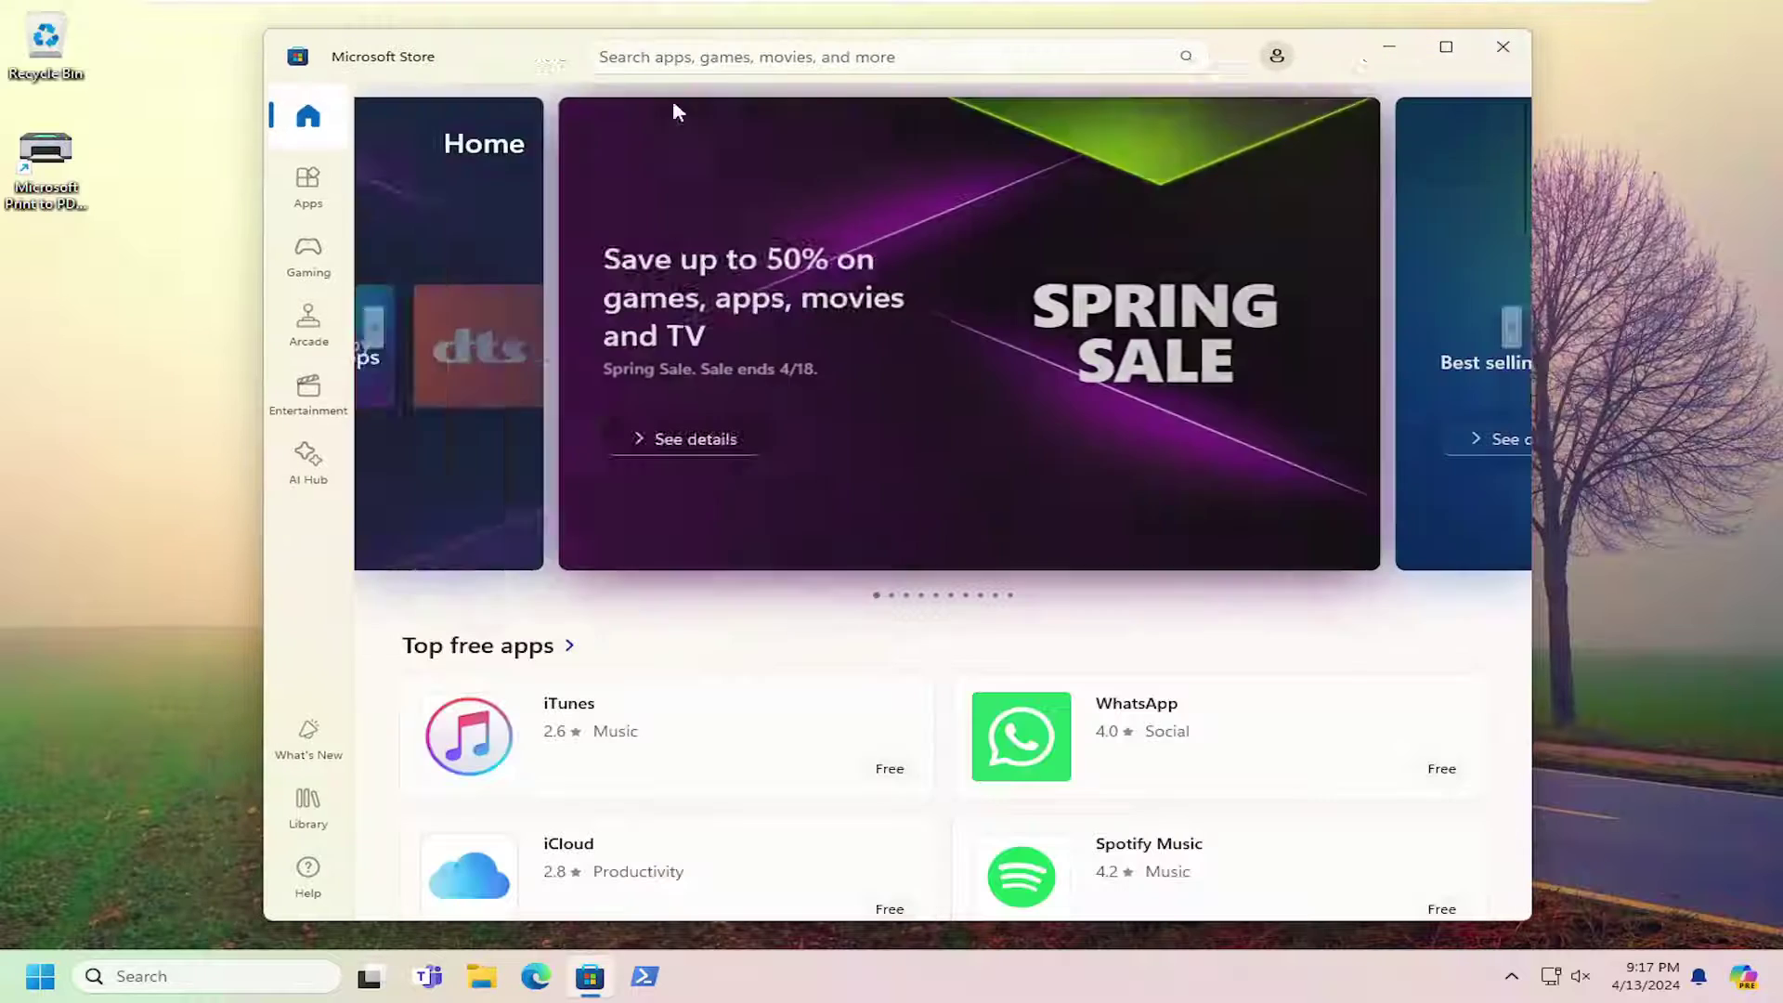
pyautogui.click(675, 56)
pyautogui.write('s')
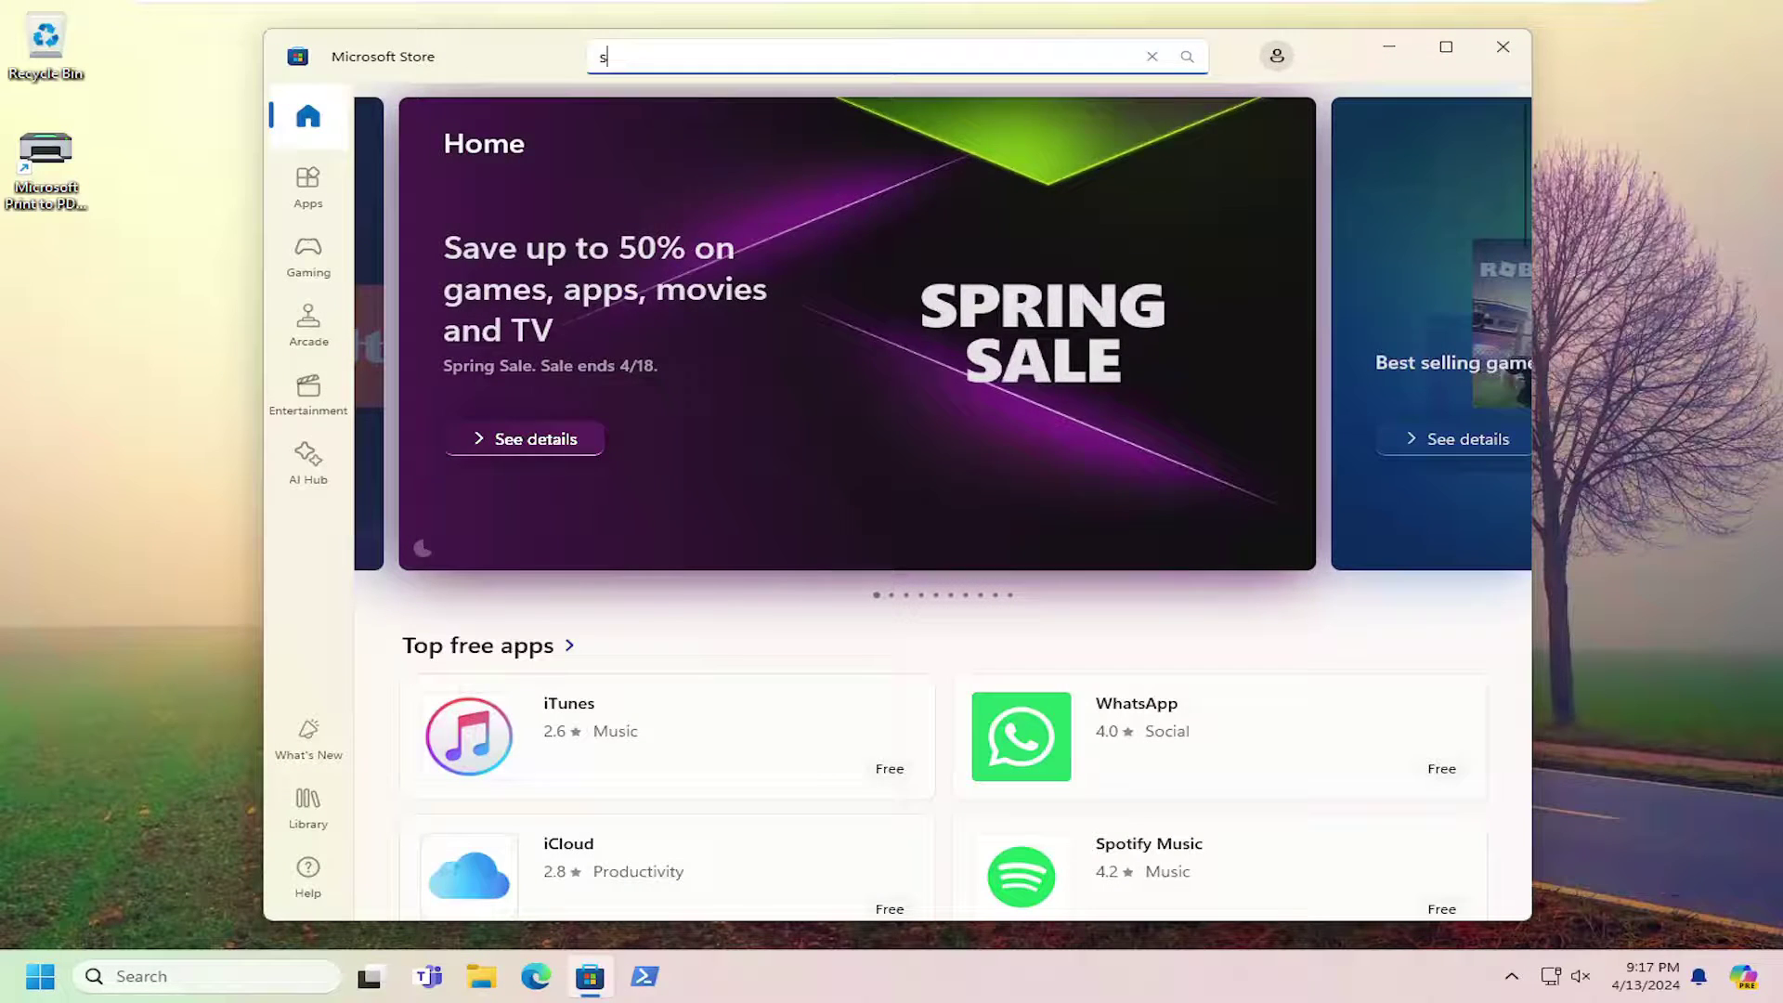
pyautogui.write('hapr')
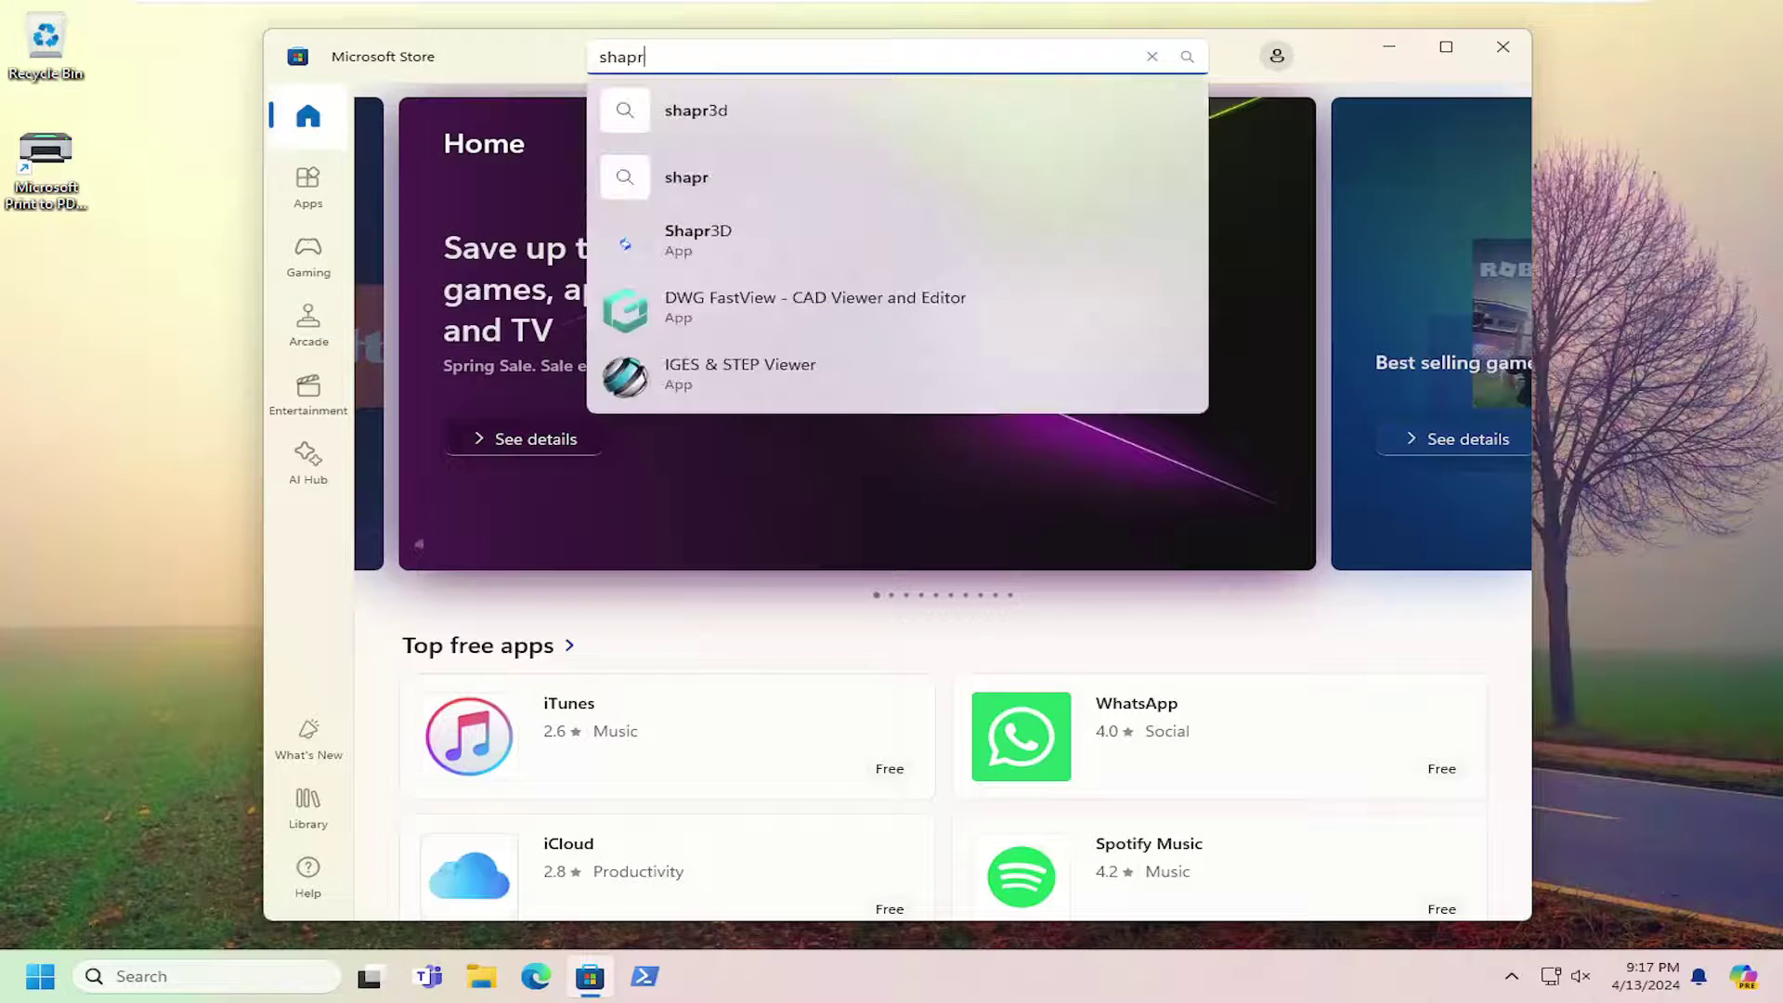
pyautogui.write('3d')
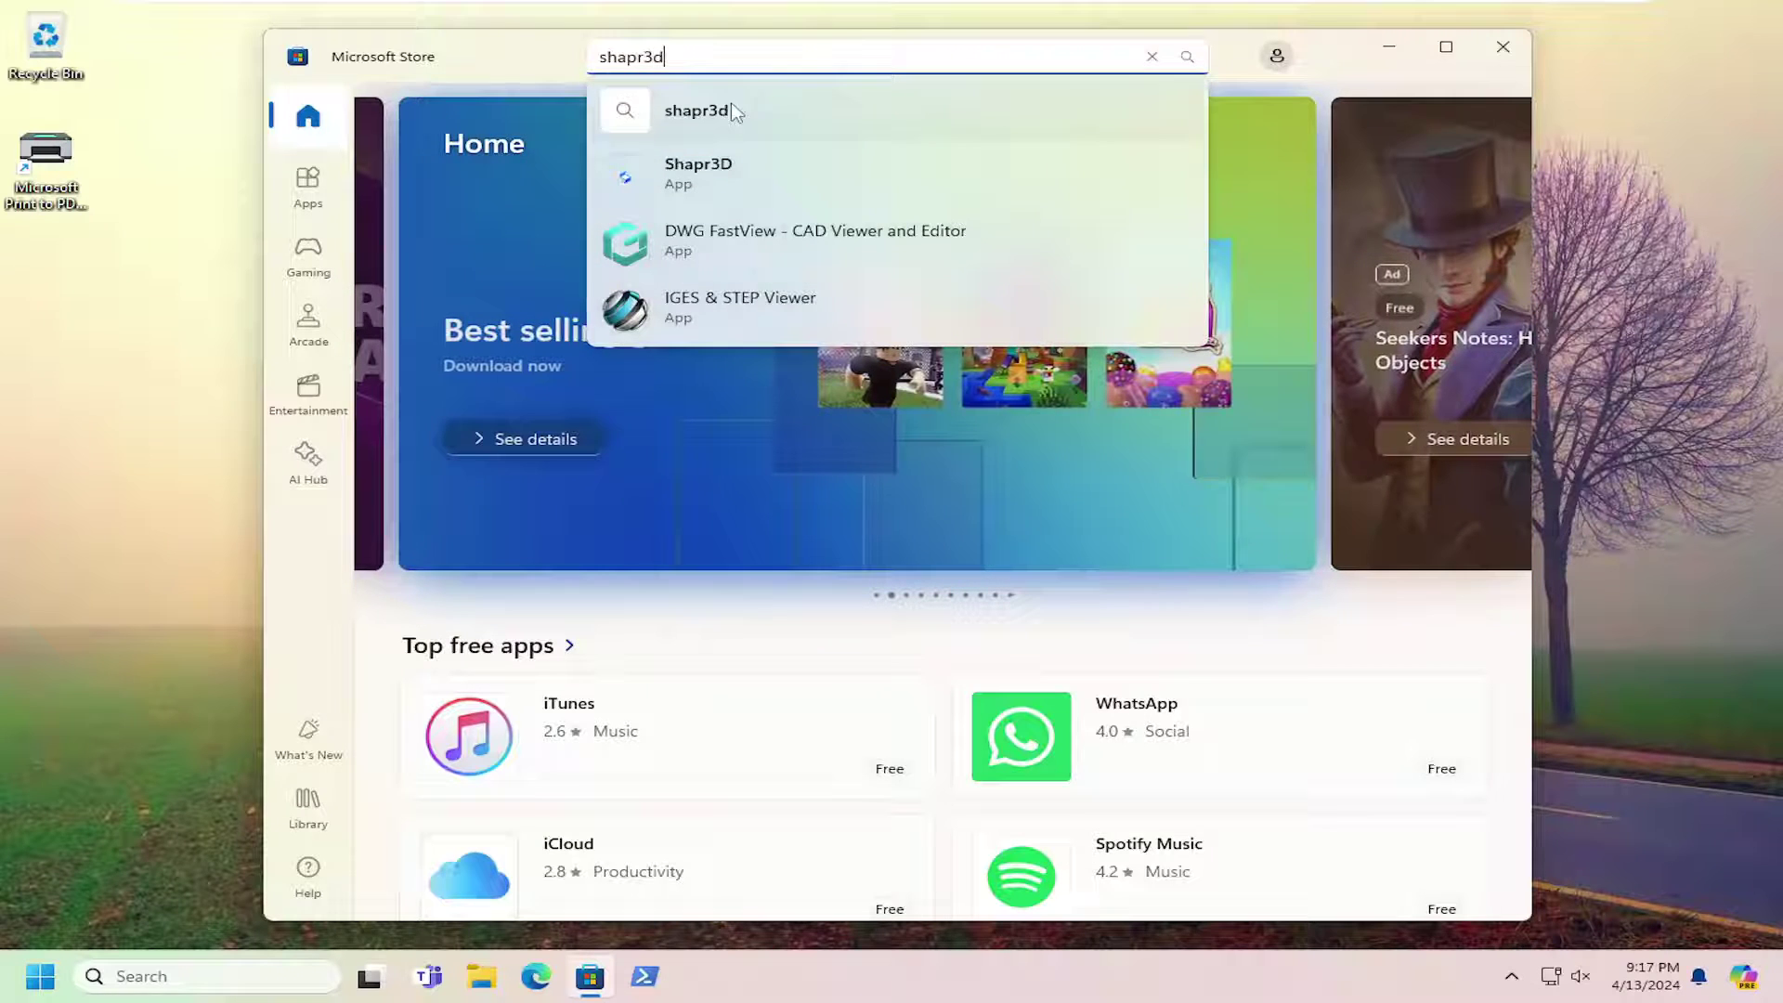
# - Open the Shapr3D app page and review its rating, screenshots and reviews
pyautogui.click(693, 186)
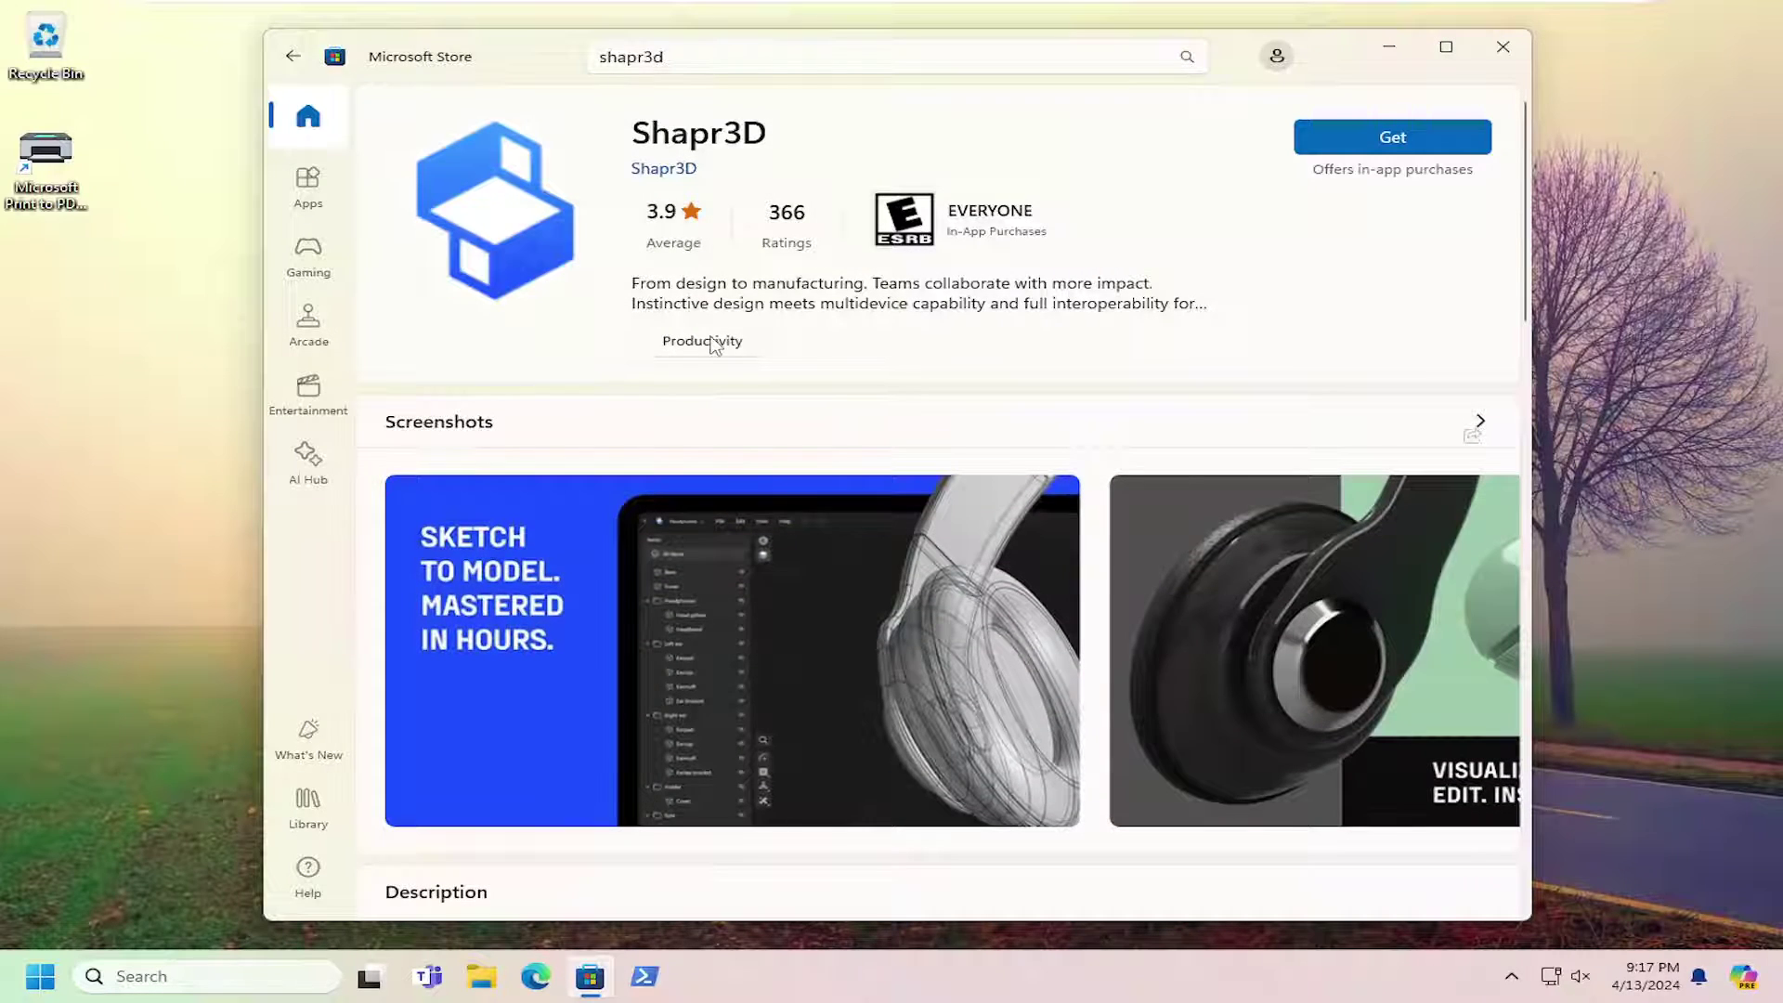
pyautogui.scroll(-3, 788, 414)
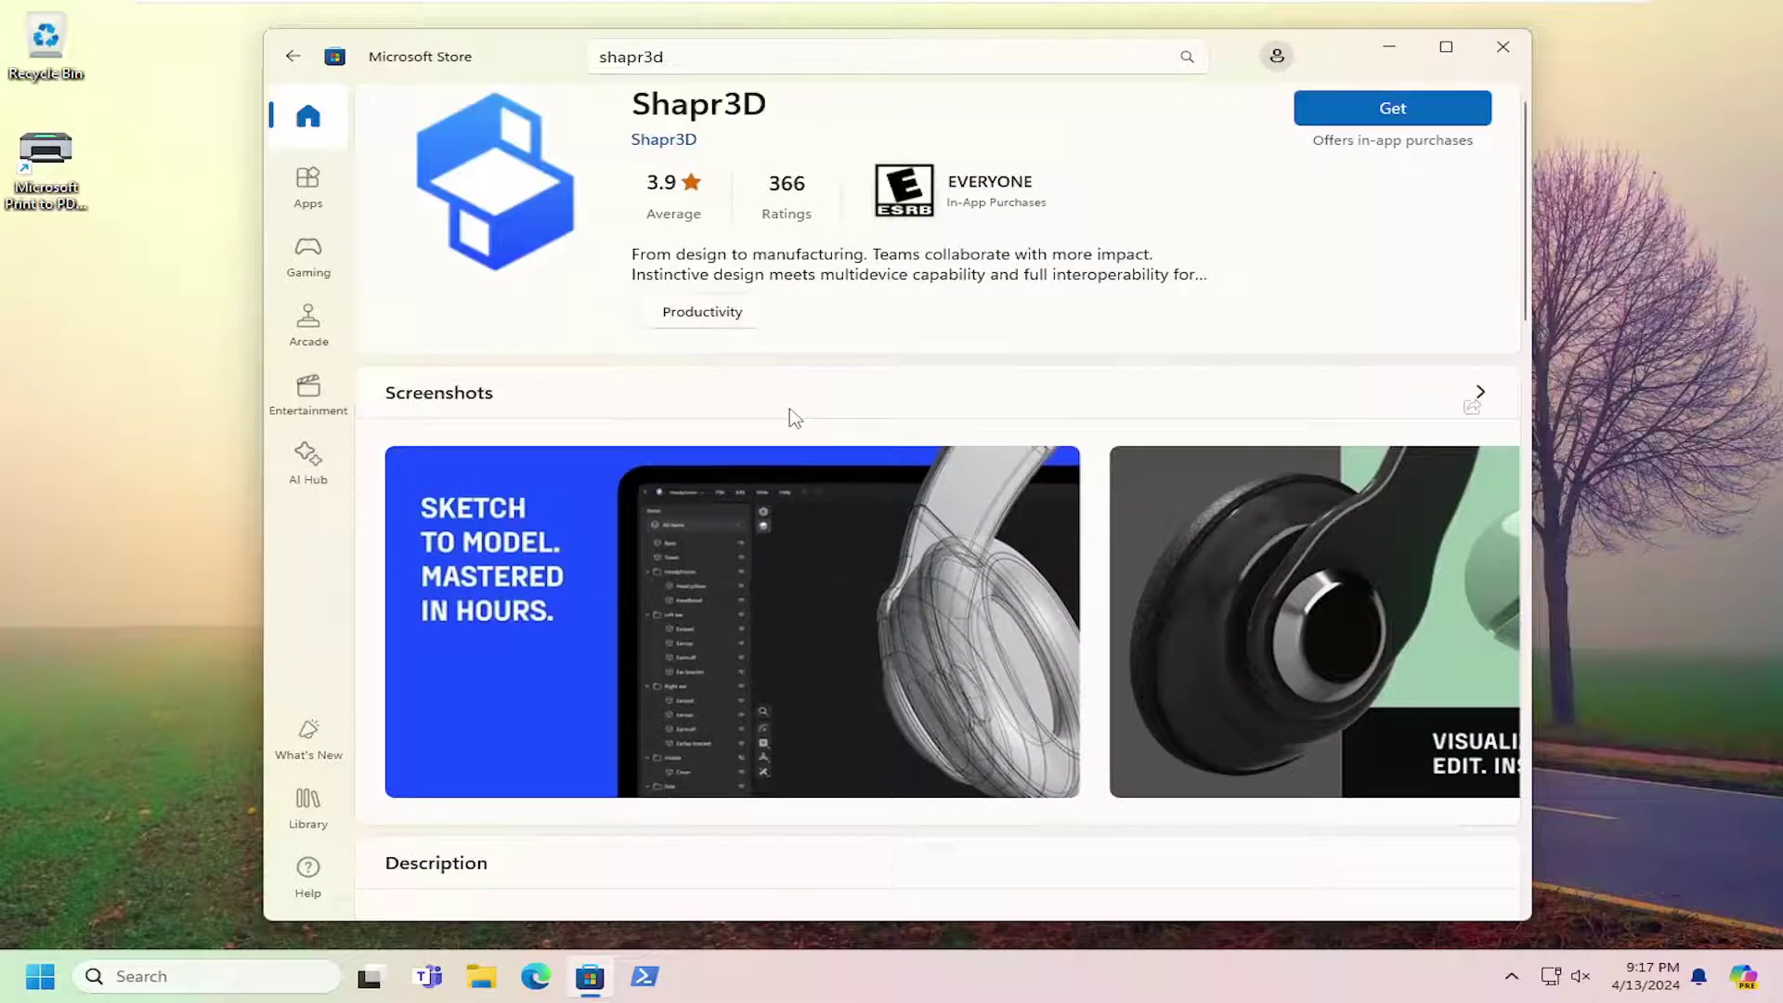
pyautogui.scroll(2, 795, 443)
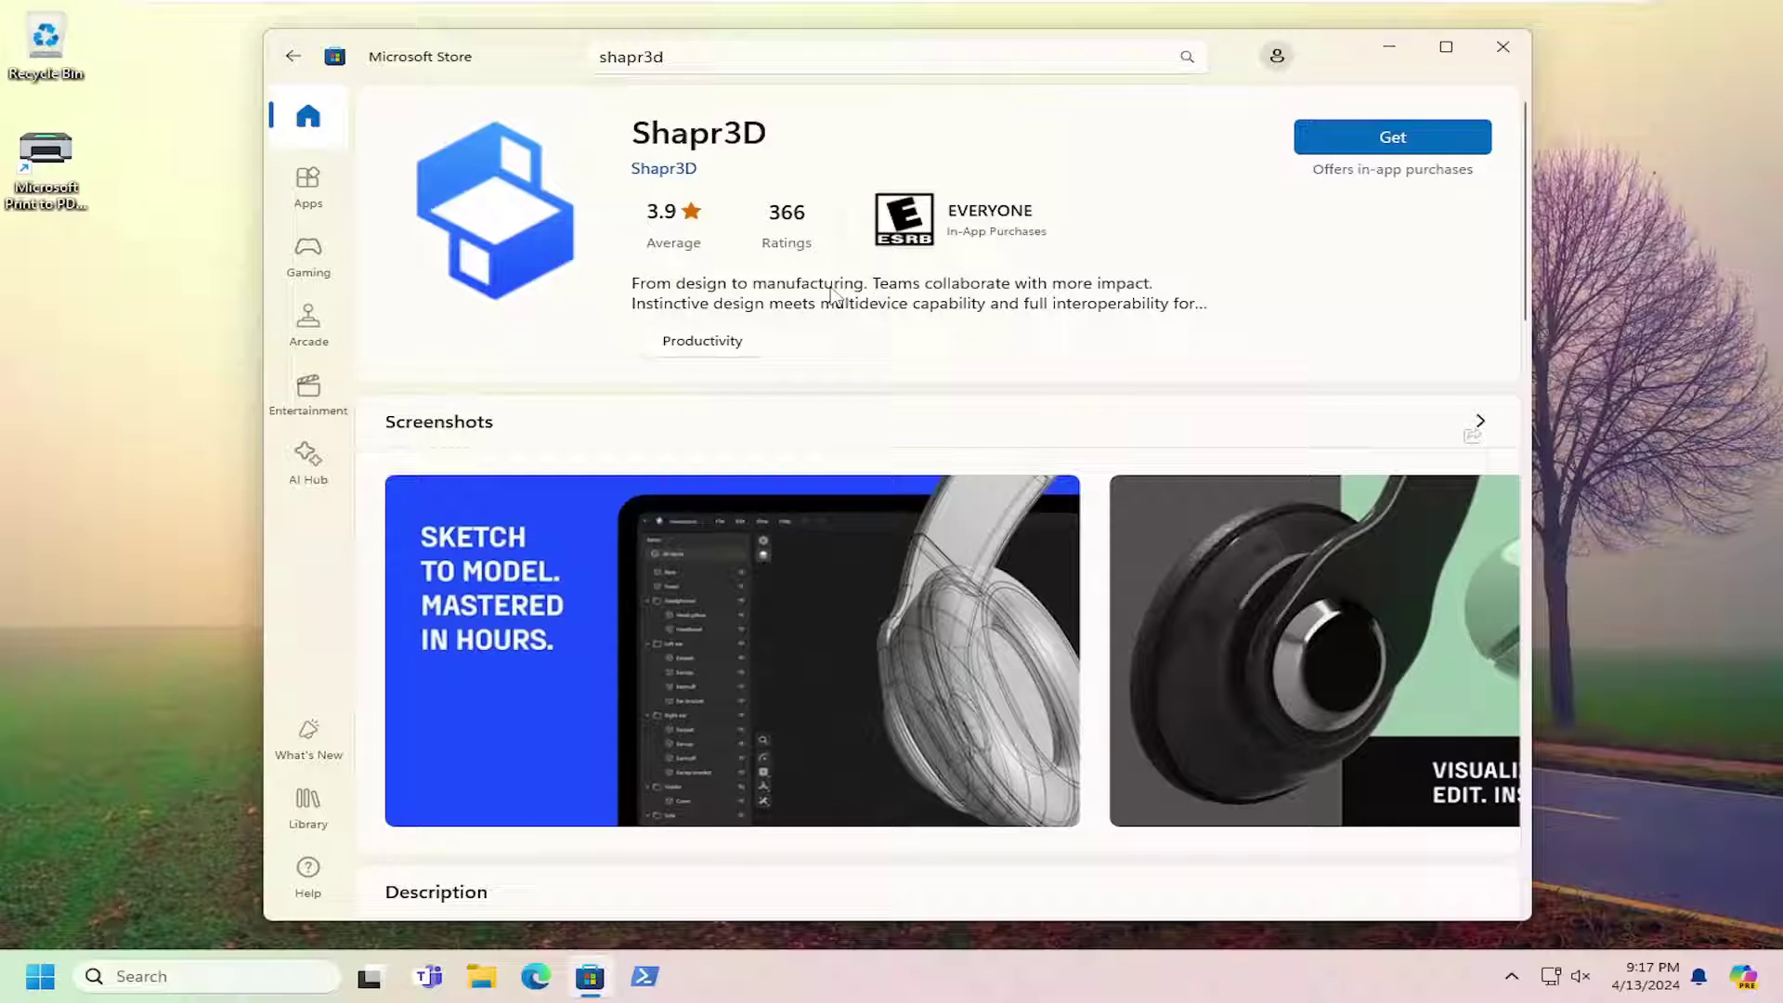
pyautogui.scroll(-5, 913, 314)
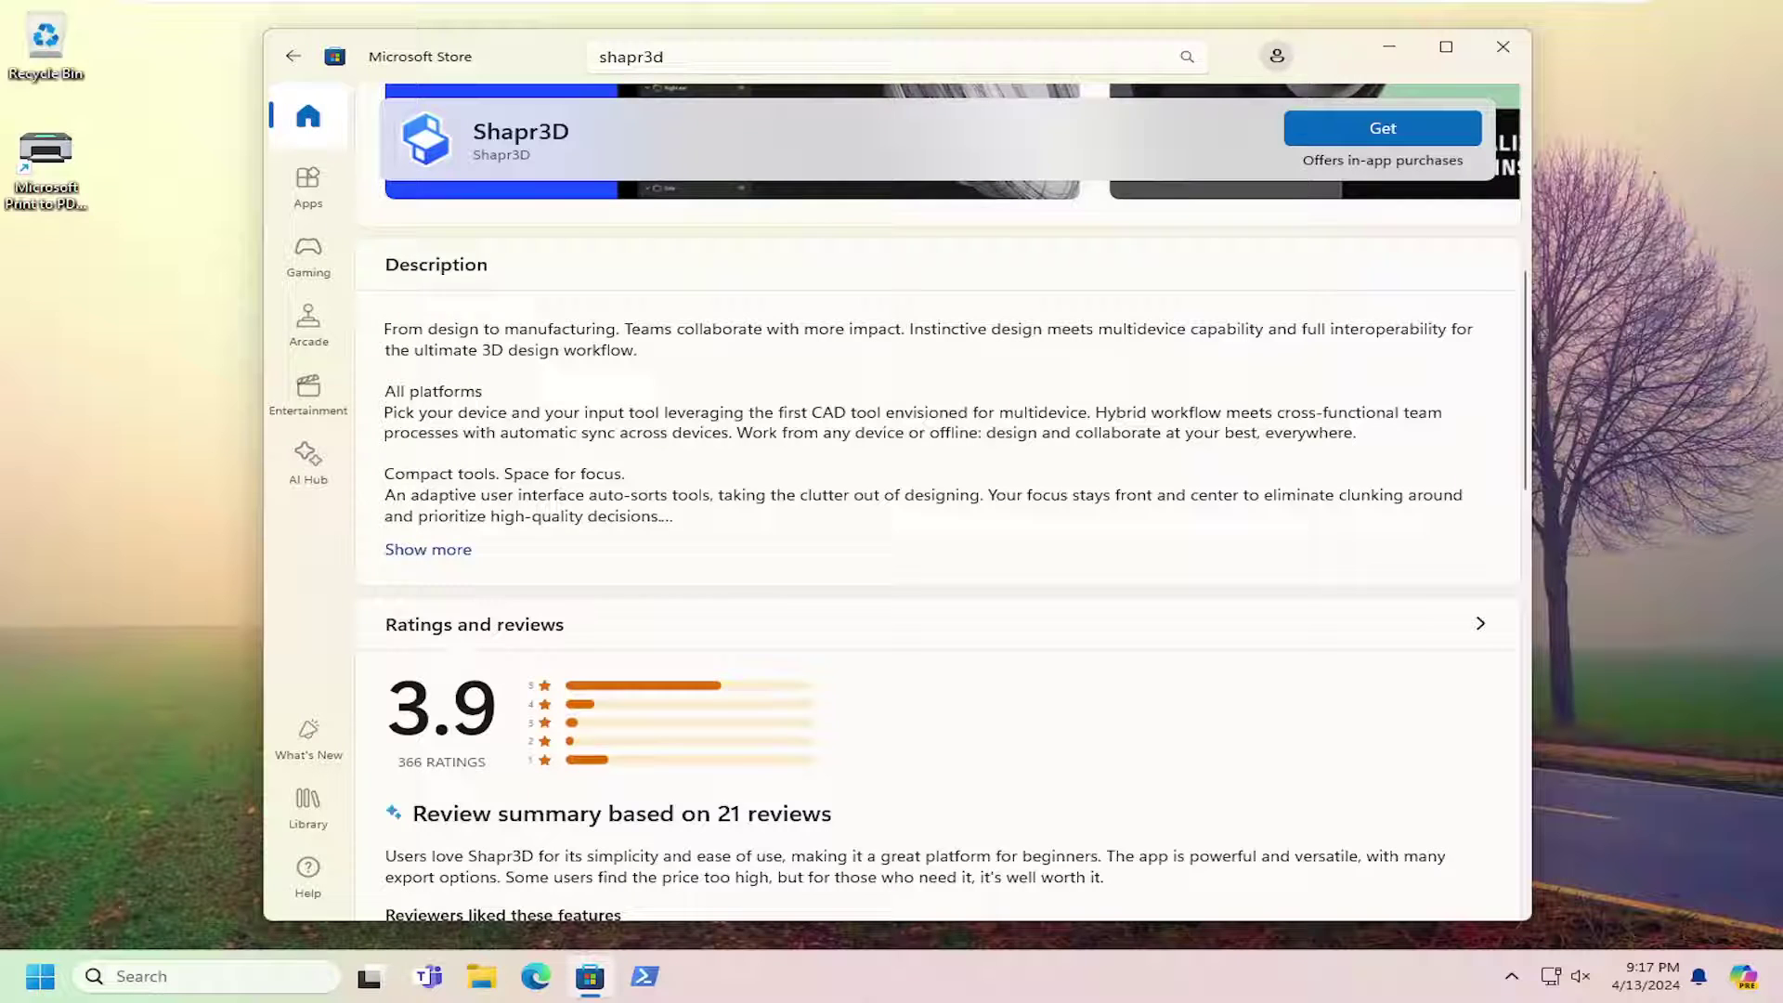
pyautogui.scroll(5, 708, 339)
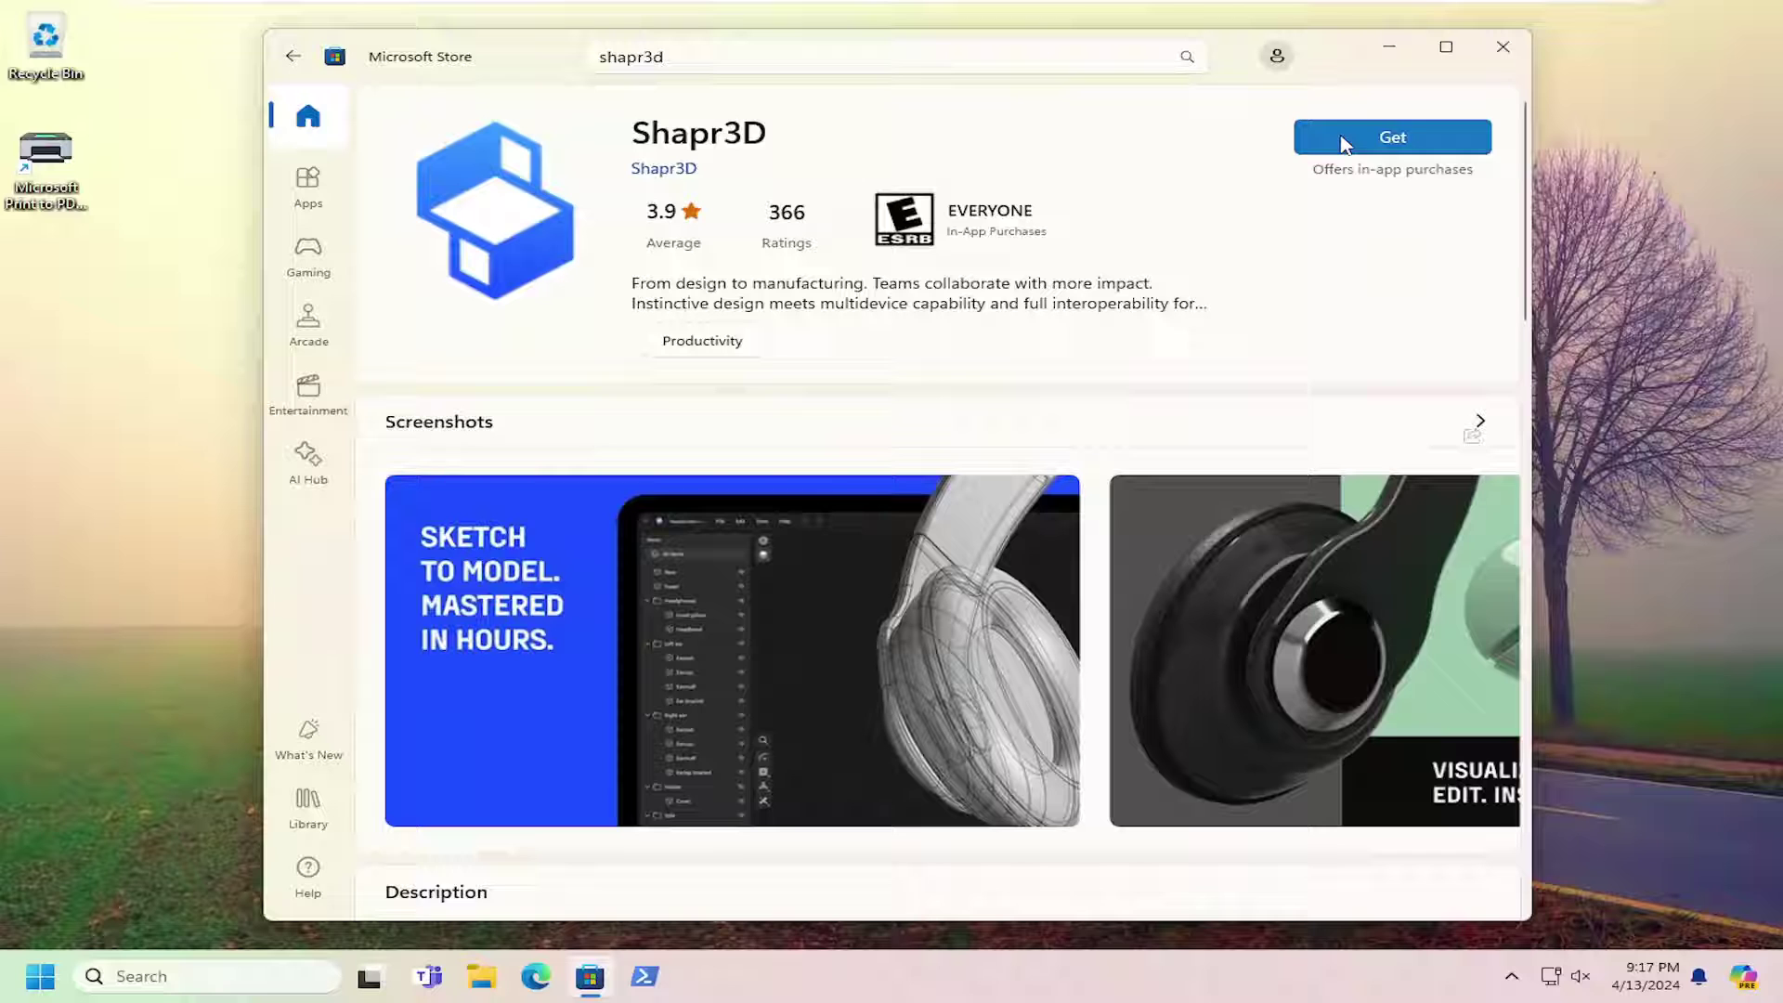
# - Get Shapr3D and wait until installation completes and the button reads Open
pyautogui.click(1391, 141)
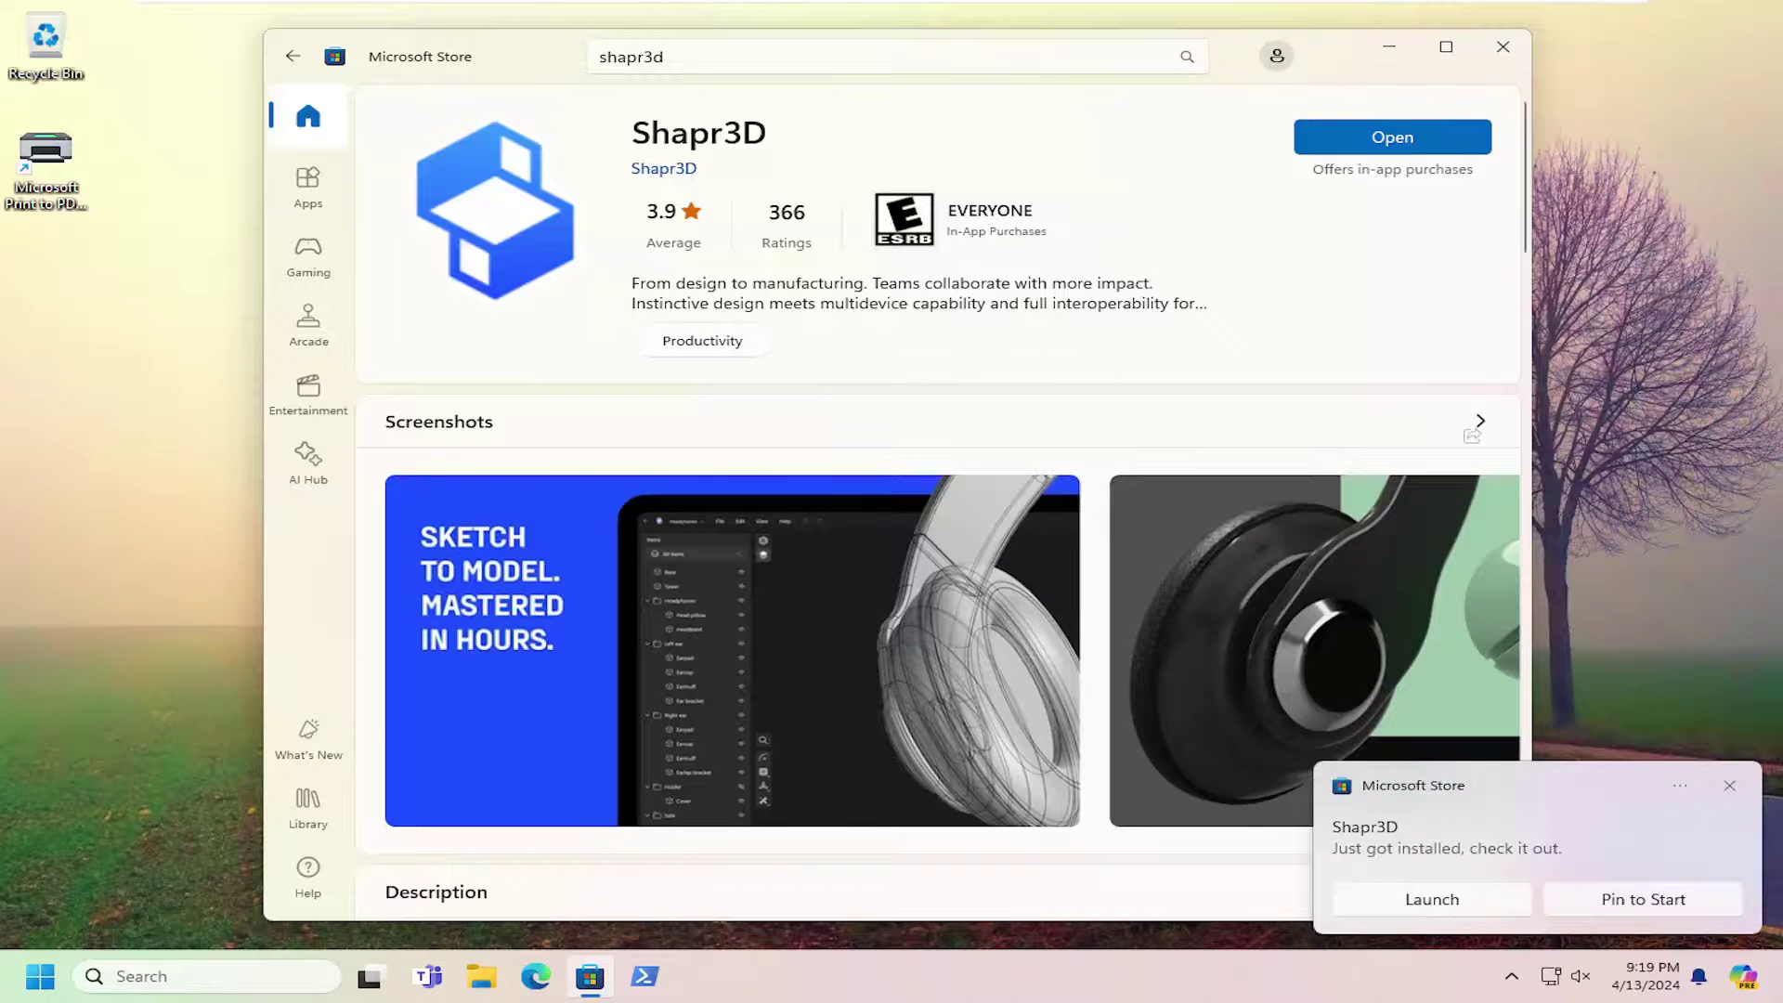
# - Open Shapr3D to its welcome screen, move its window aside, and close the Store window
pyautogui.click(1356, 136)
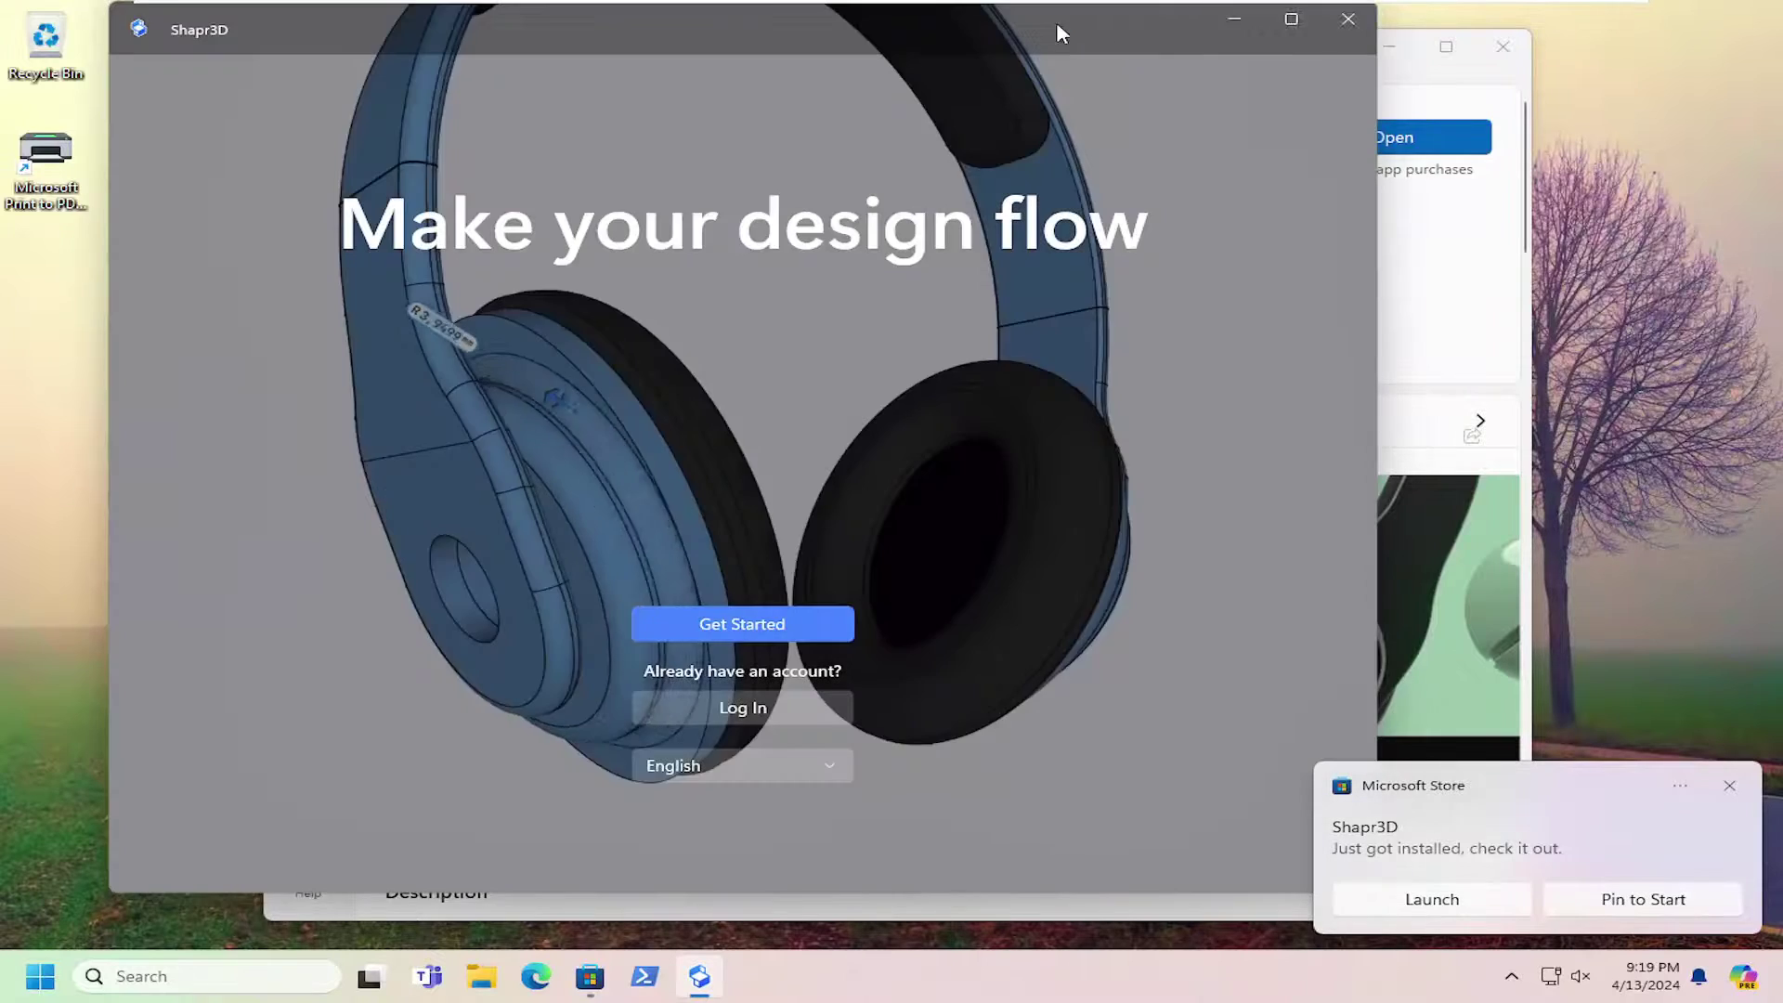
pyautogui.moveTo(1055, 22); pyautogui.dragTo(1159, 54)
pyautogui.click(1456, 54)
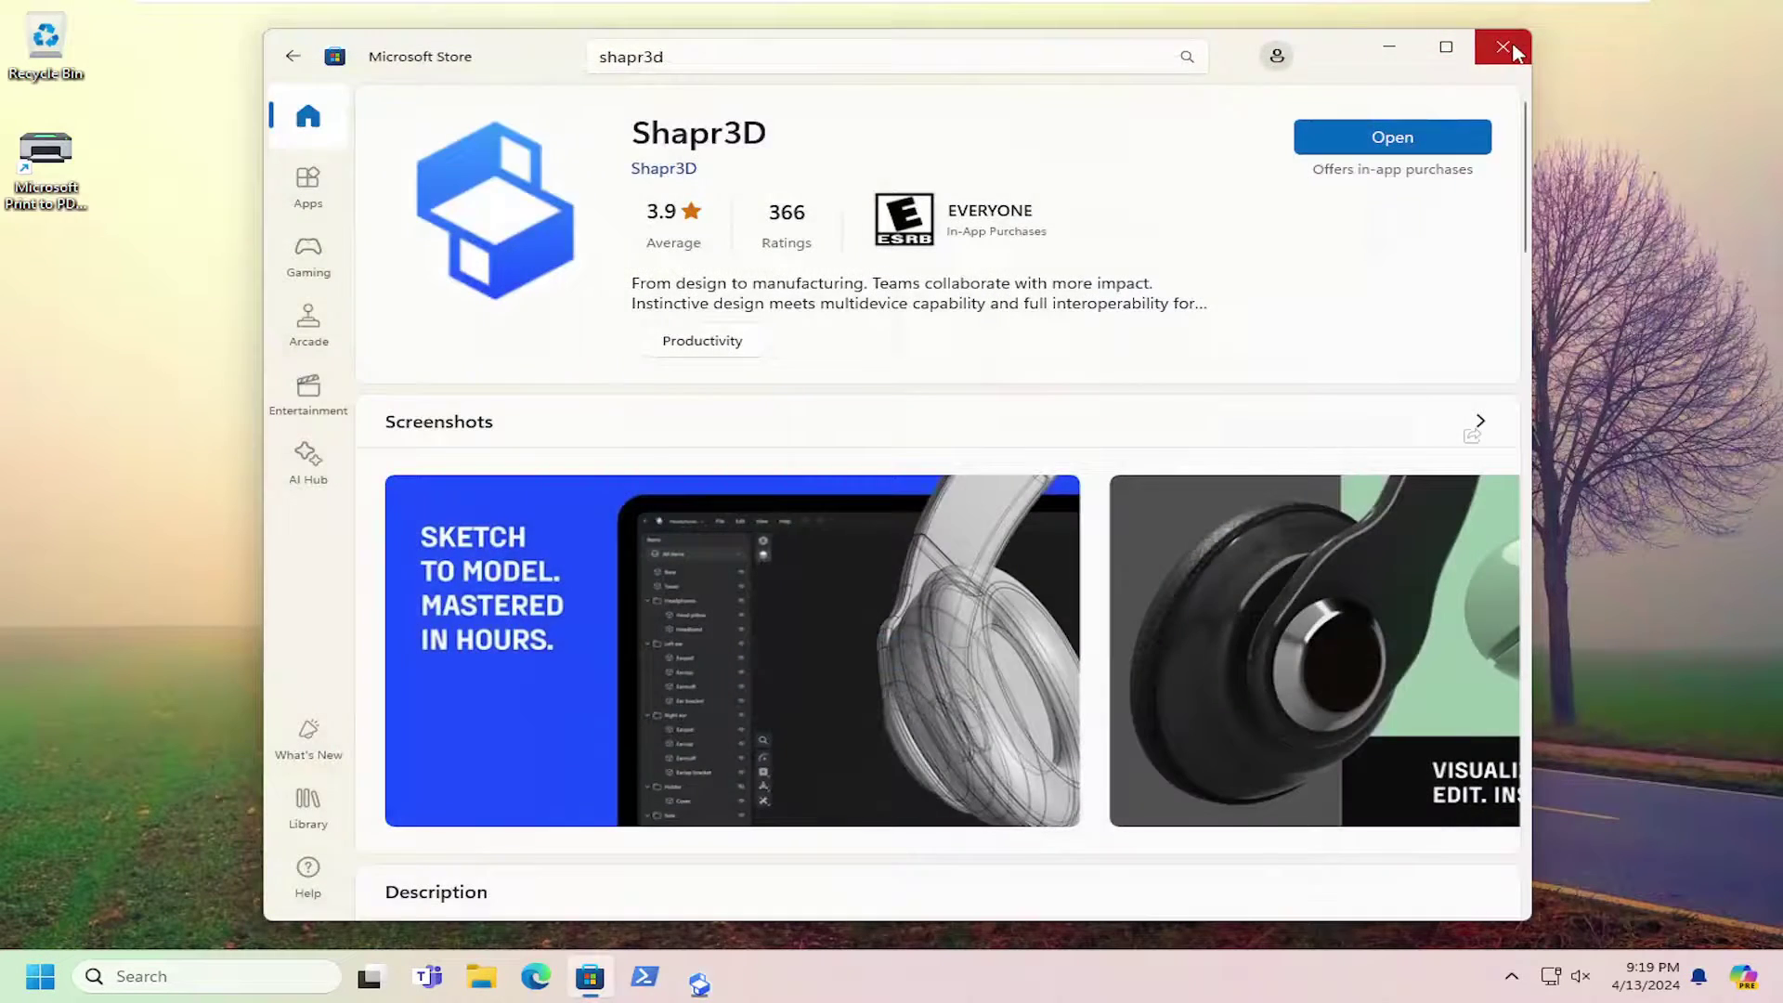